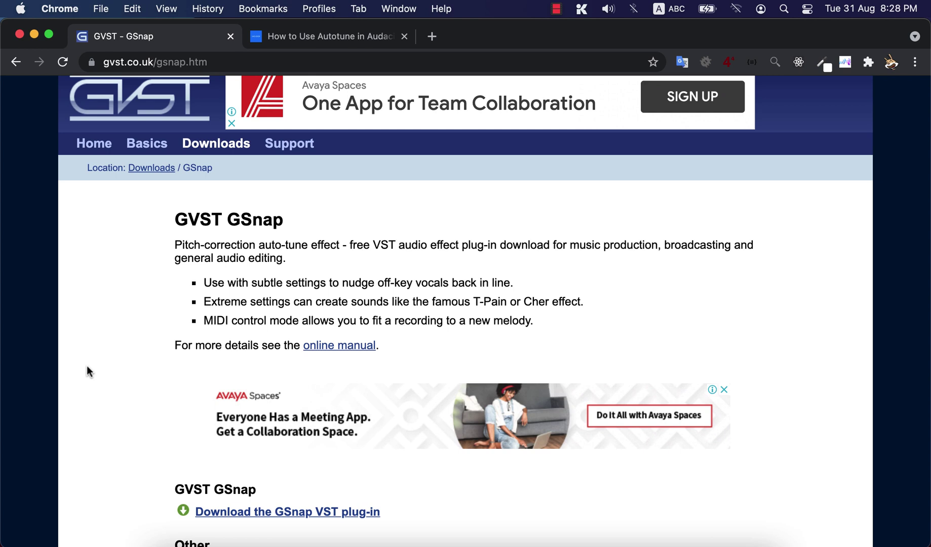
Step: Follow the 'Download the GSnap VST plug-in' link on the GVST GSnap page
click(263, 513)
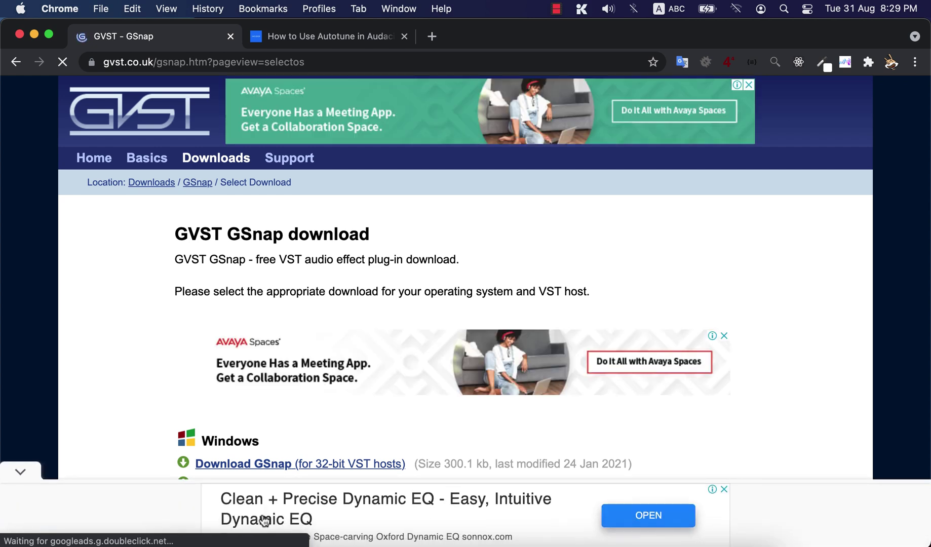
Step: Download the Mac OS build of GSnap and save GSnapMac.zip to Downloads
scroll(244, 395, down, 5)
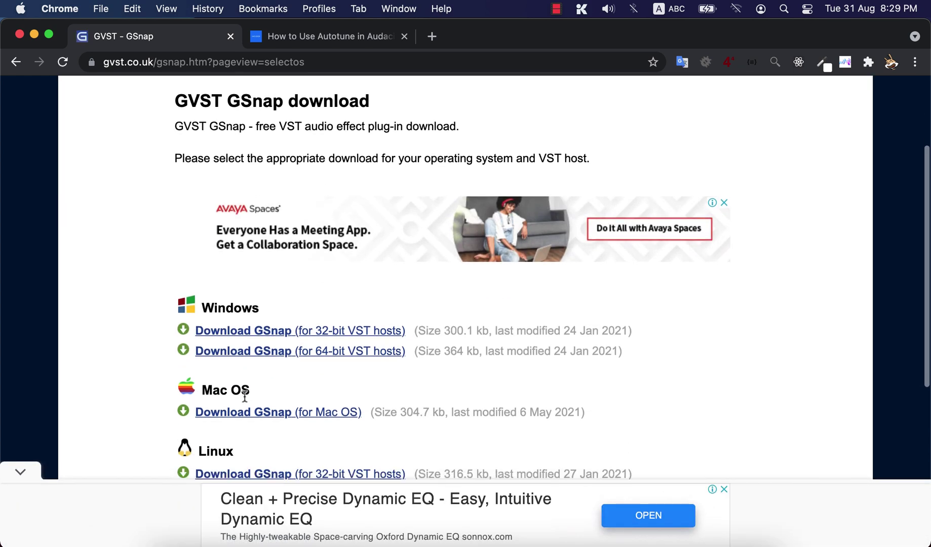
scroll(245, 397, down, 5)
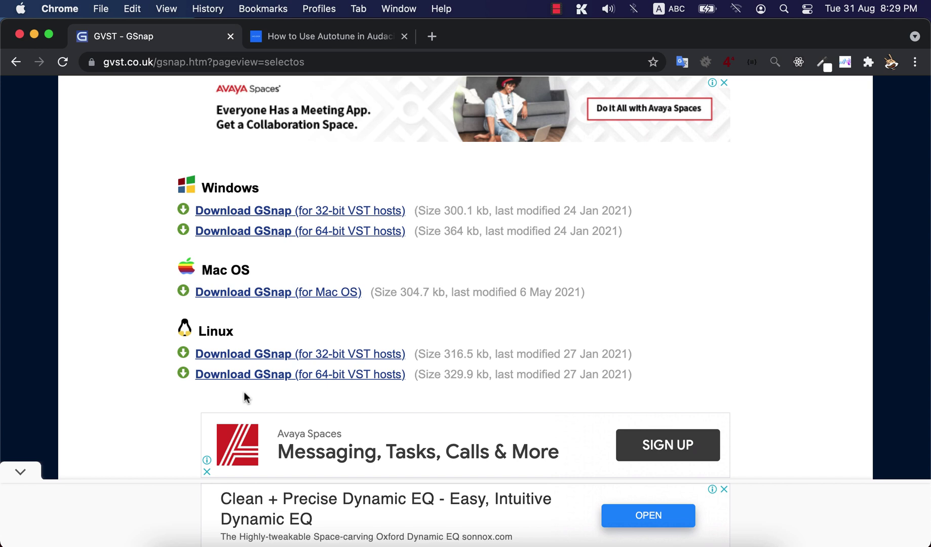
click(300, 293)
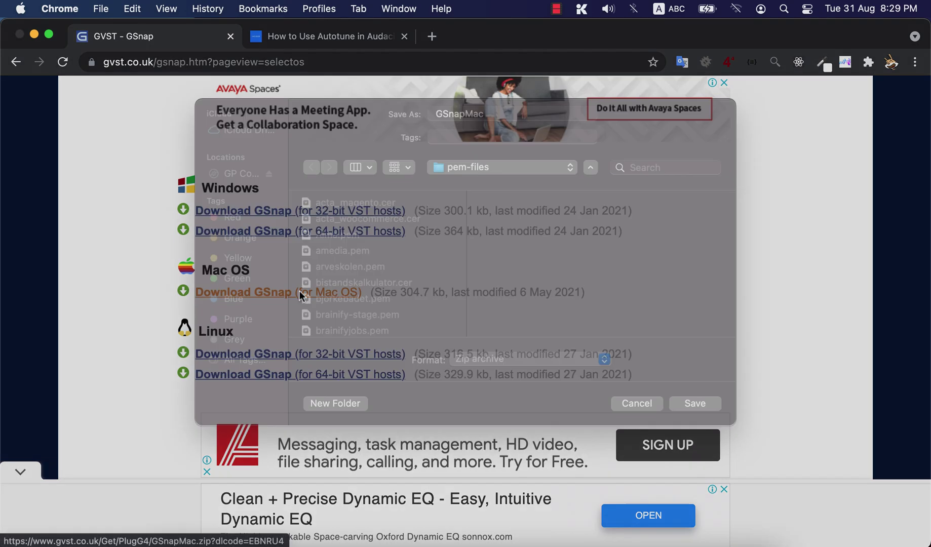
key(Return)
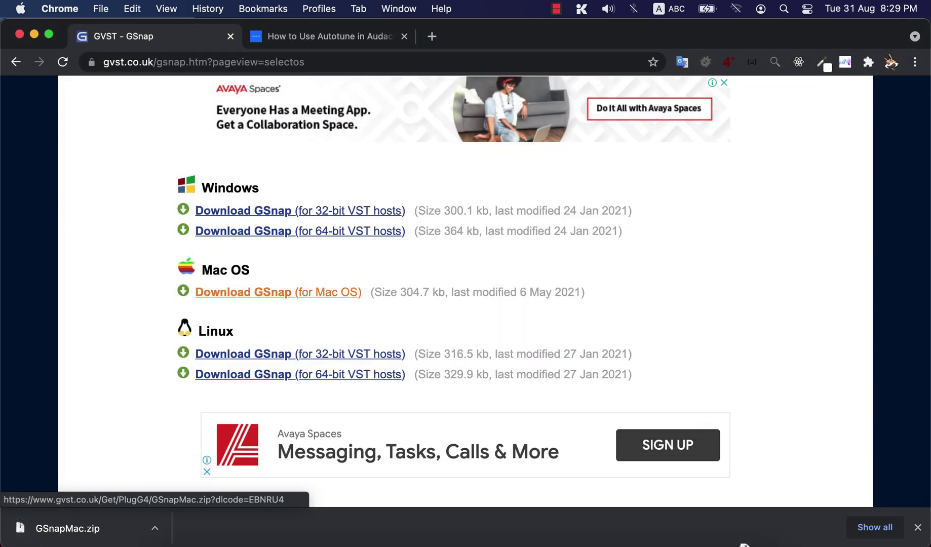
click(153, 527)
Step: Unzip GSnapMac.zip in Downloads into a GSnapMac folder, then bring up Go to Folder
click(192, 508)
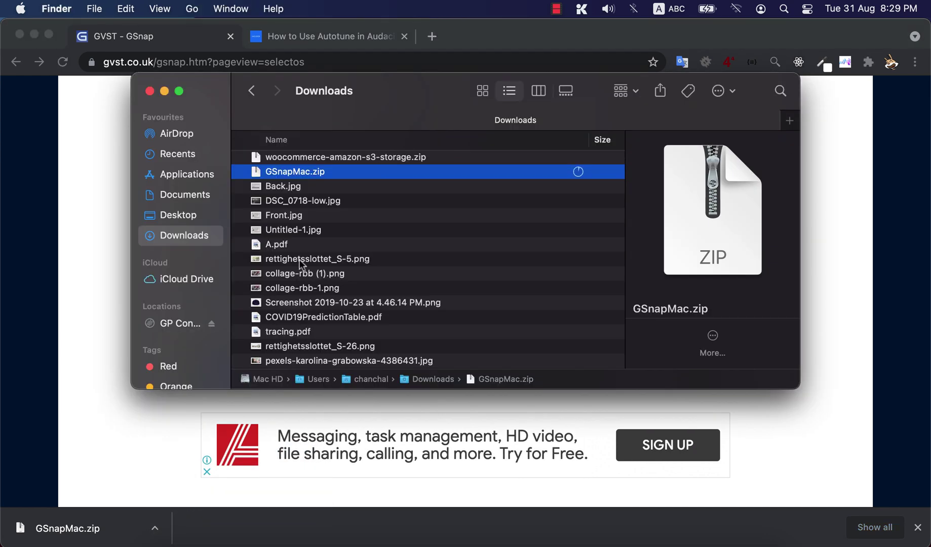
double_click(324, 172)
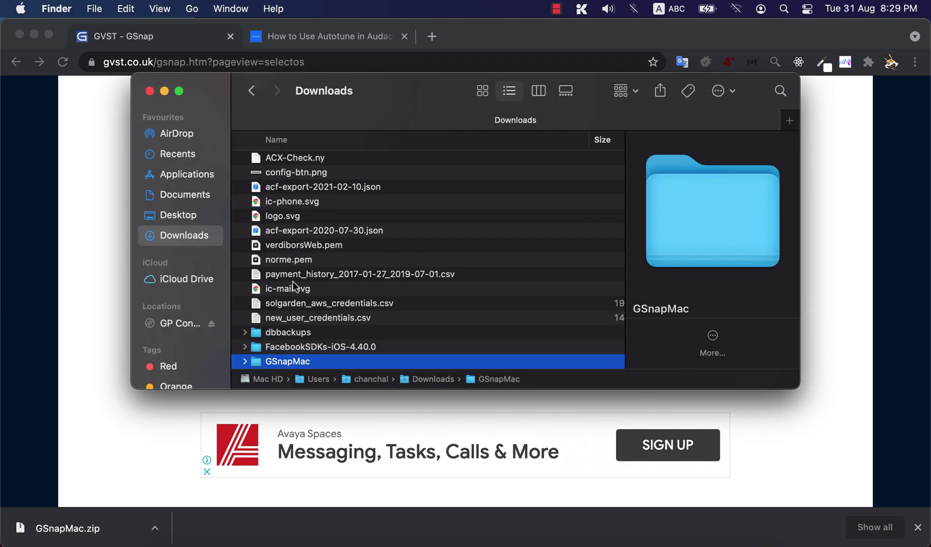
click(283, 360)
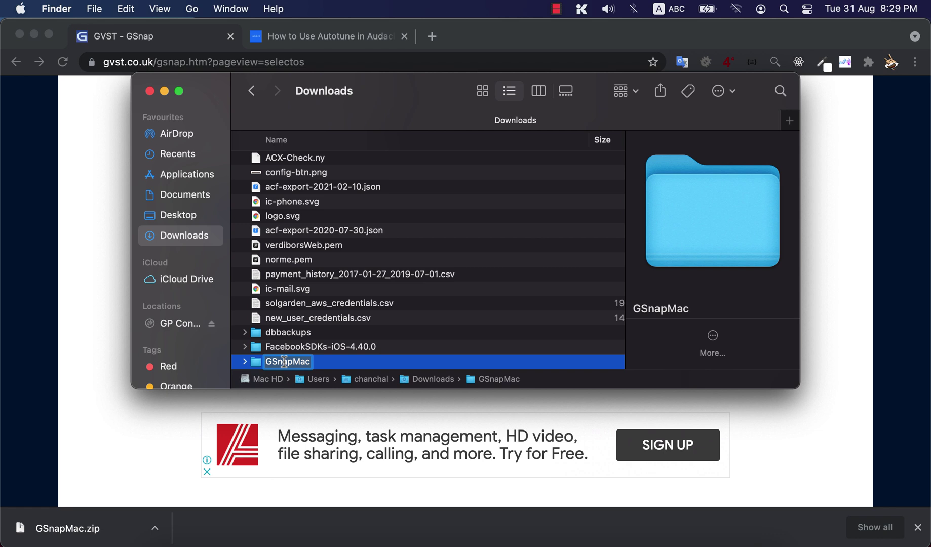
click(324, 365)
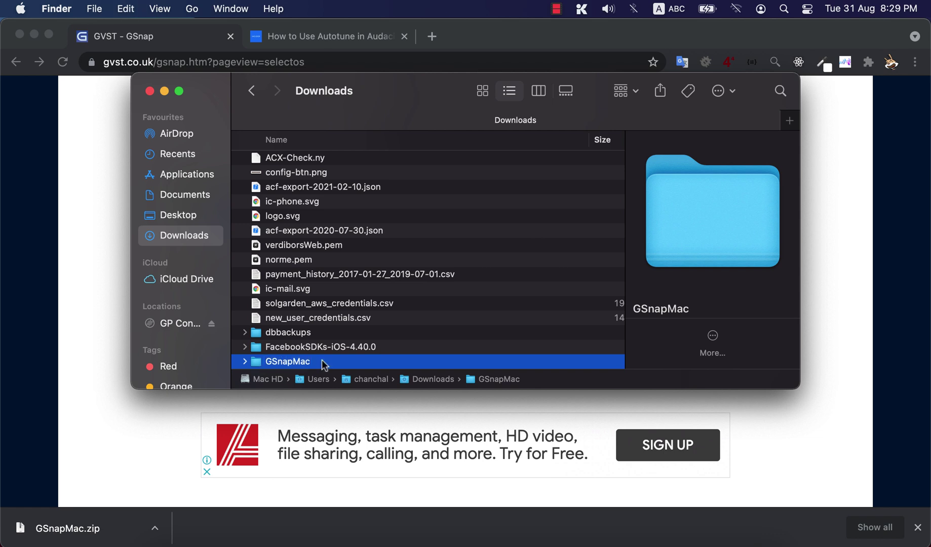
key(super+shift+g)
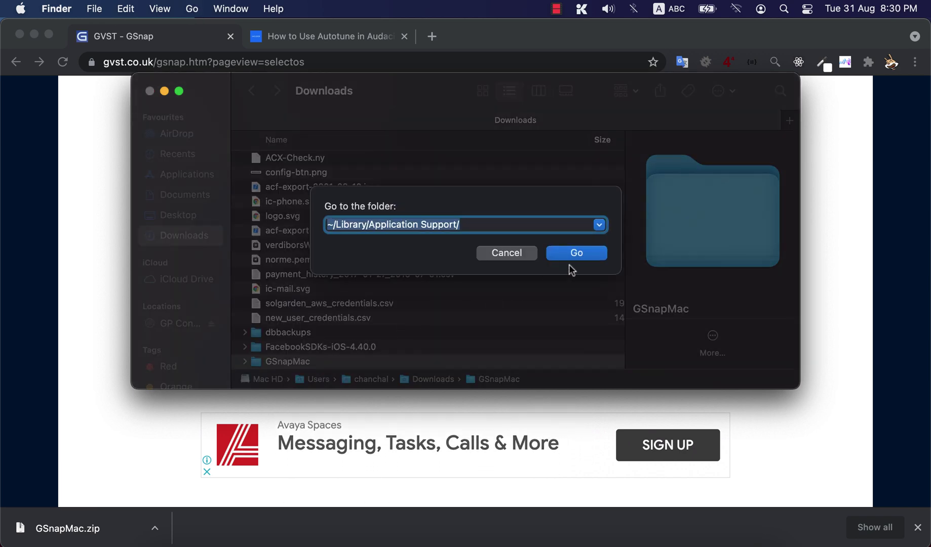
Step: Paste the GSnapMac folder into ~/Library/Application Support/audacity/Plug-Ins
click(577, 253)
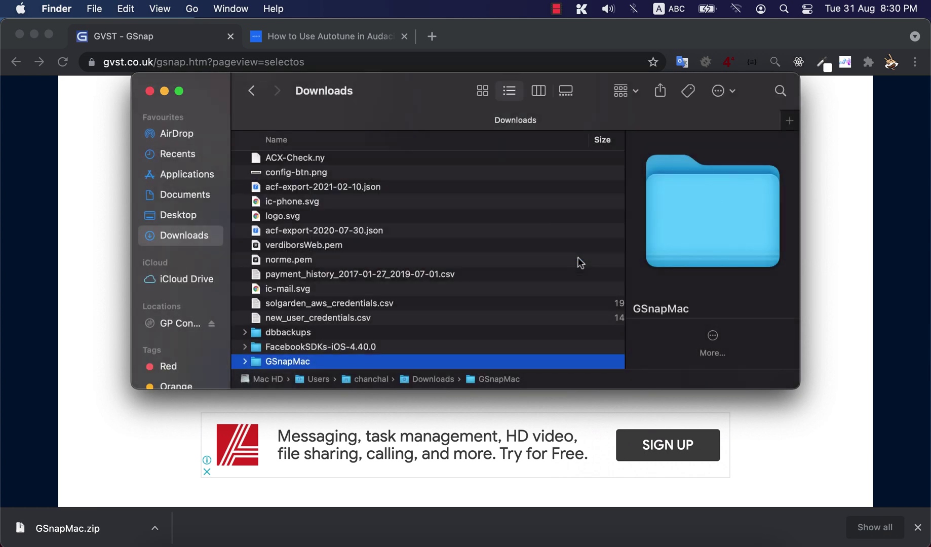
click(305, 292)
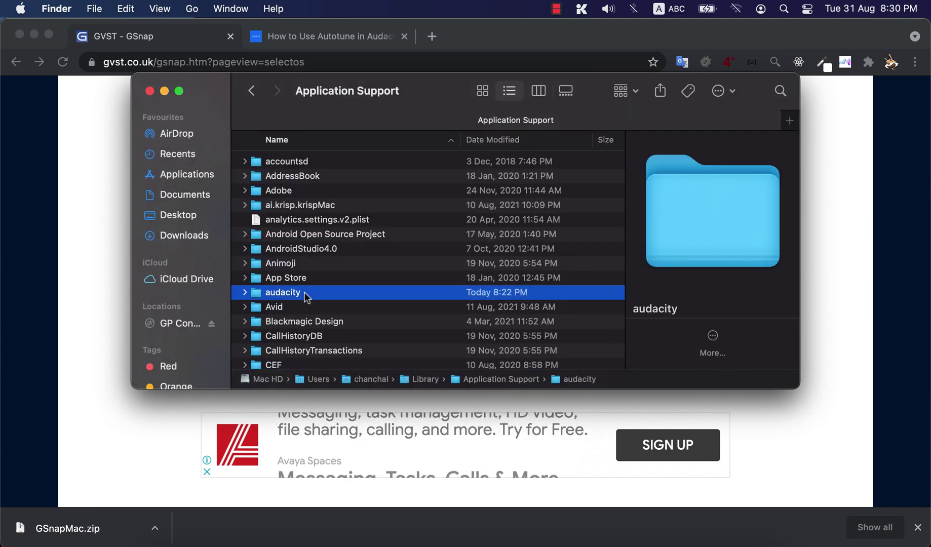
double_click(305, 292)
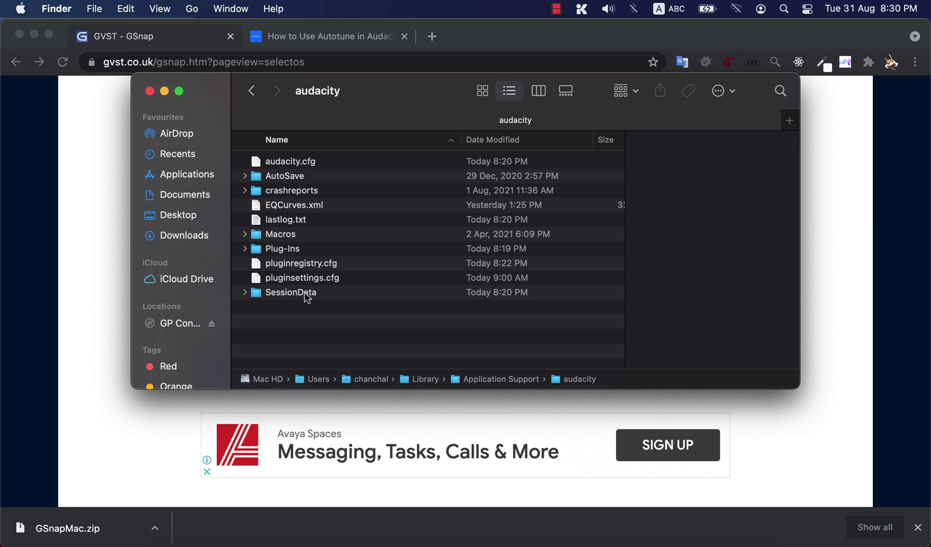
double_click(295, 248)
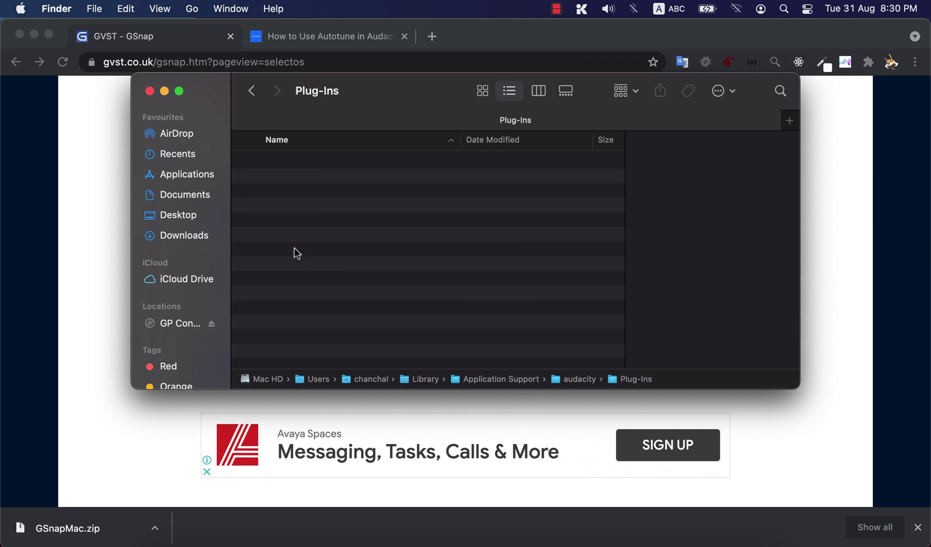
key(super+v)
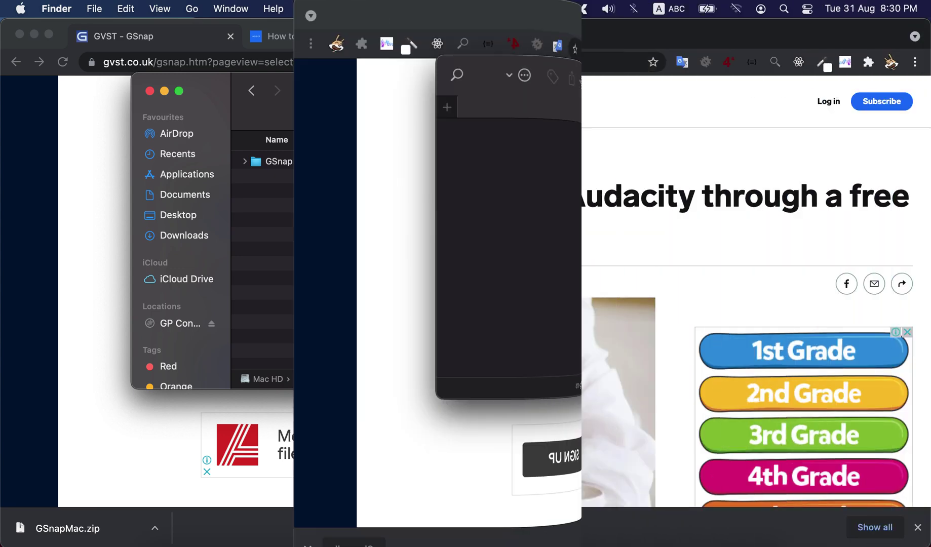
Step: Scroll the 'How to Use Autotune in Audacity' guide down to step 6, pasting GSnap into Plug-Ins
click(335, 36)
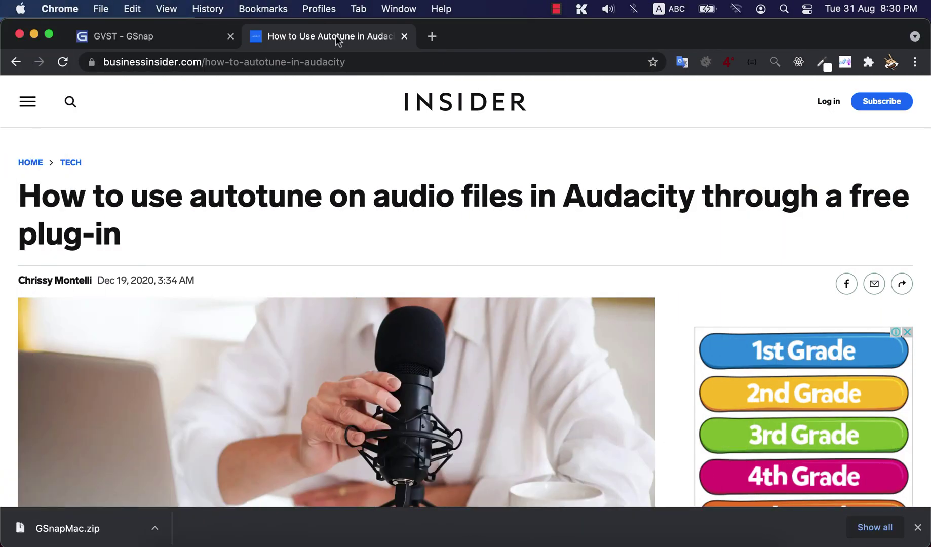
scroll(362, 147, down, 15)
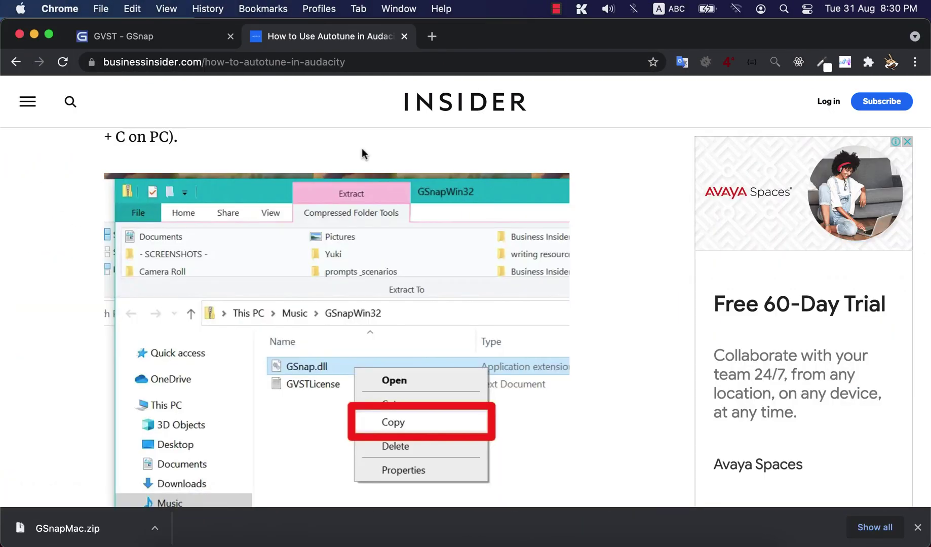
scroll(362, 147, down, 10)
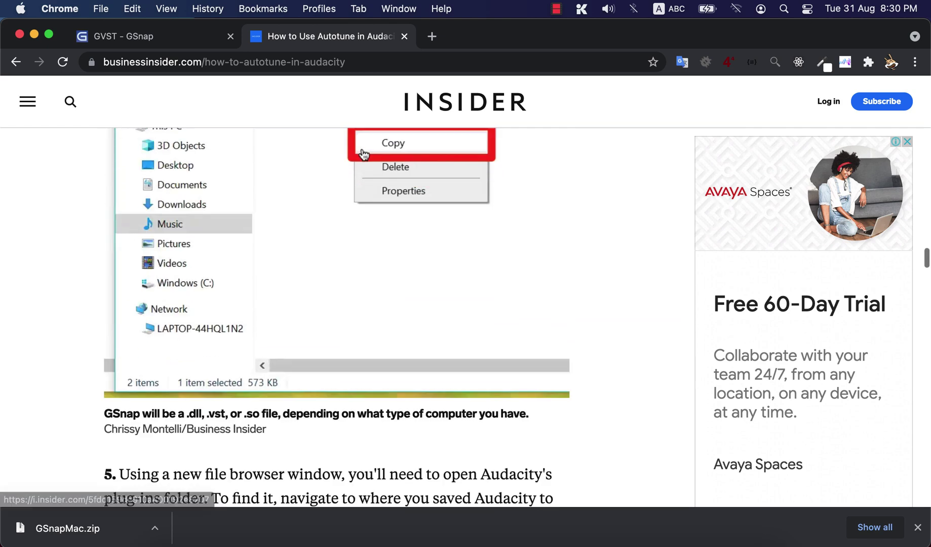
scroll(363, 152, down, 10)
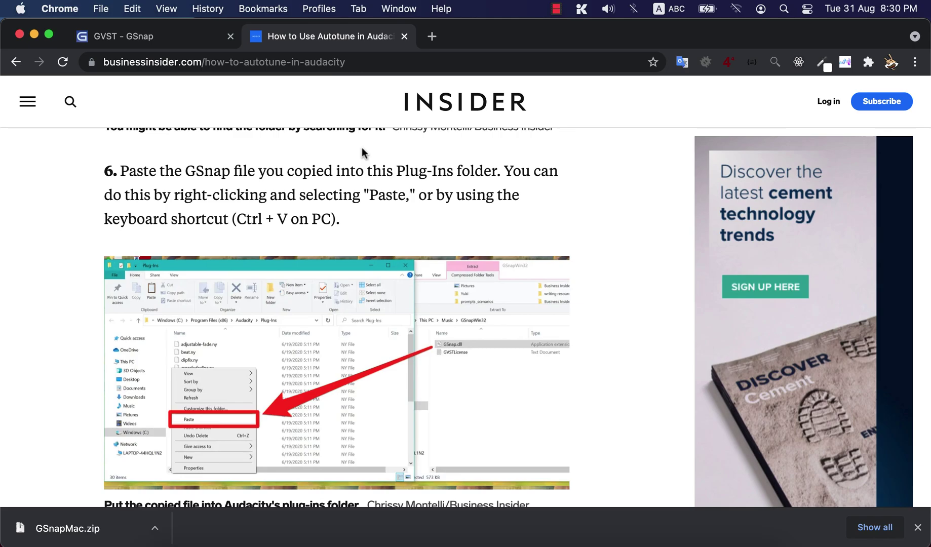
Step: Enable GSnap in Audacity's Add / Remove Plug-ins manager and confirm
key(super+Tab)
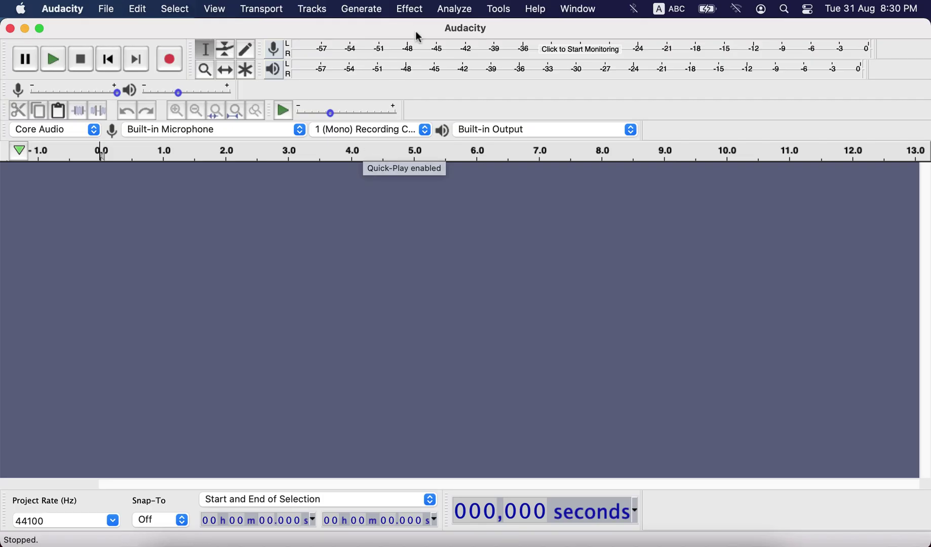
click(410, 9)
click(425, 31)
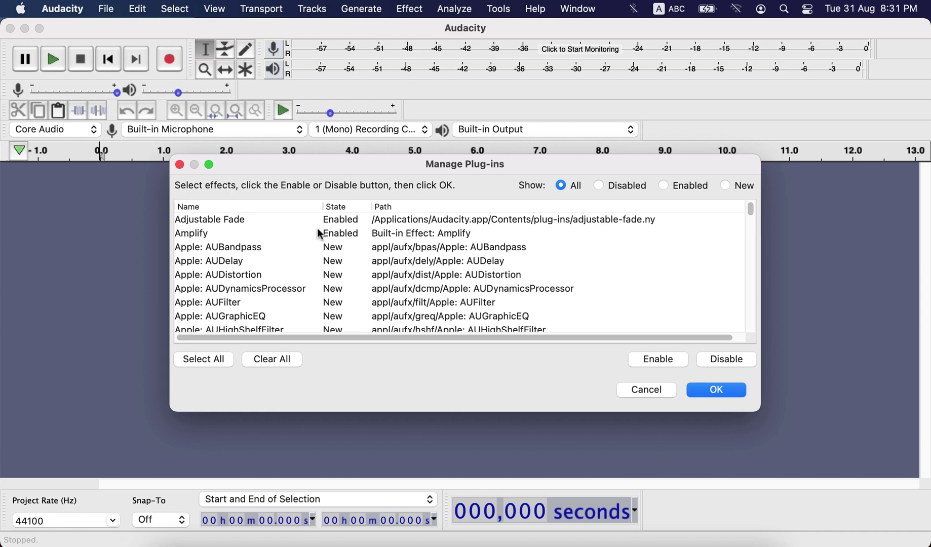
scroll(319, 233, down, 10)
scroll(319, 233, down, 5)
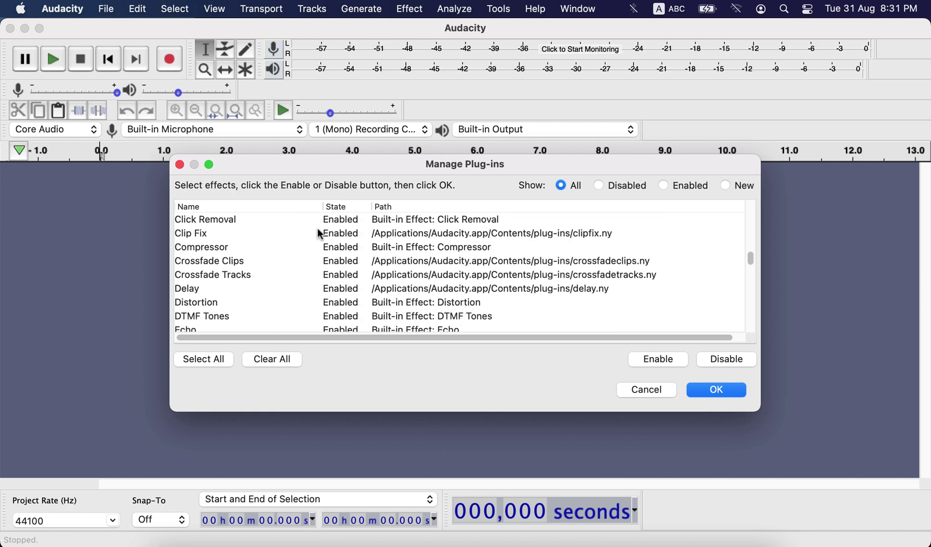
scroll(319, 234, down, 5)
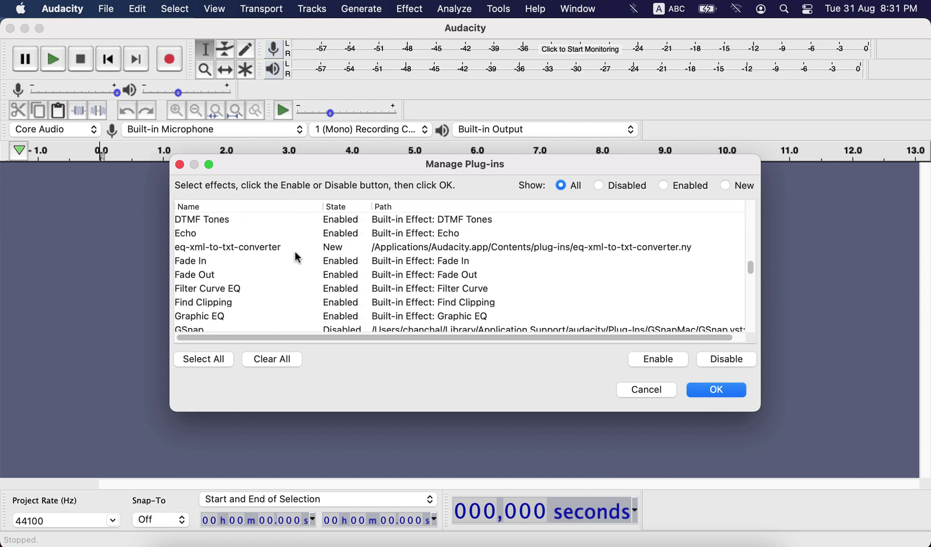
click(239, 316)
scroll(240, 317, down, 4)
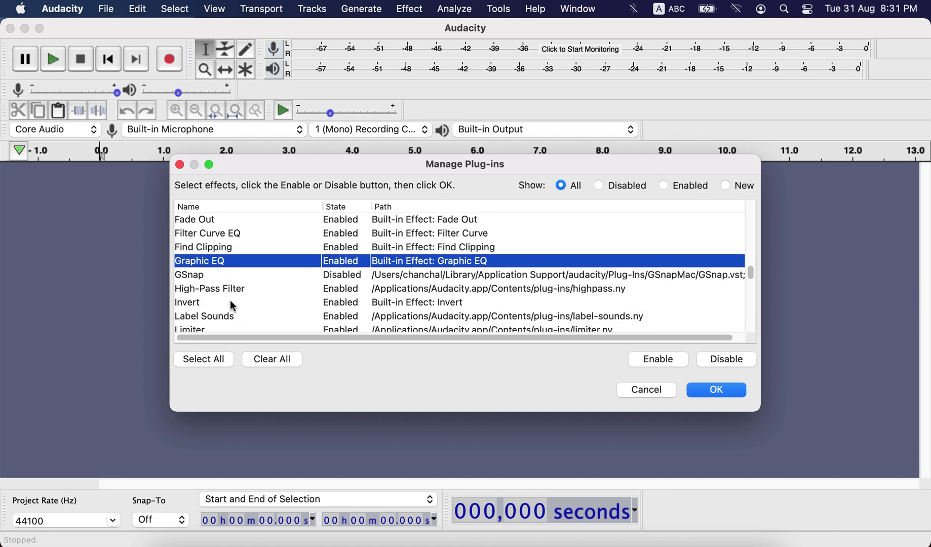
click(217, 278)
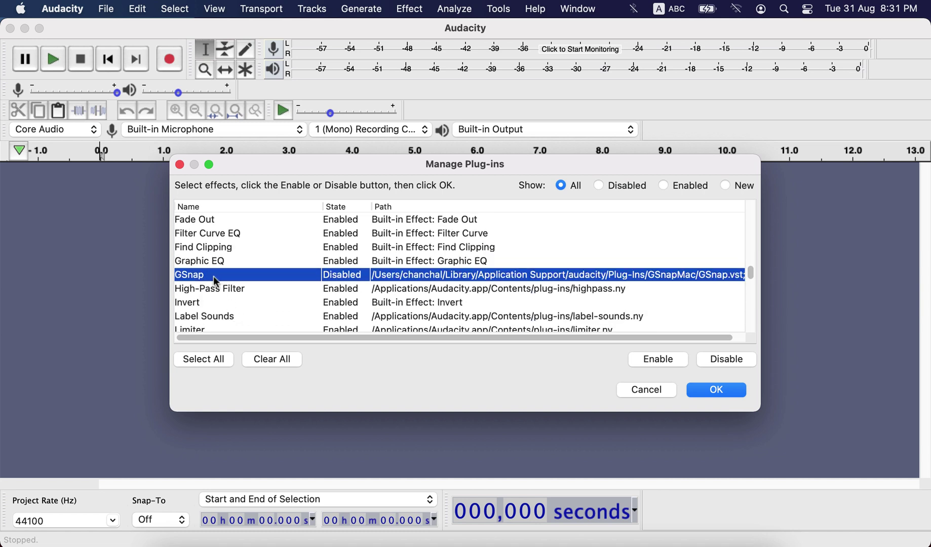
click(647, 360)
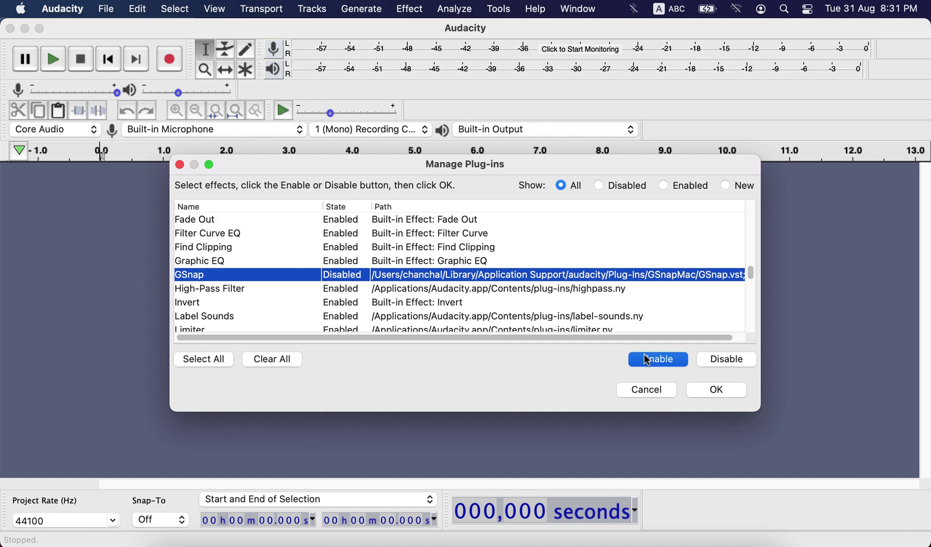
click(712, 389)
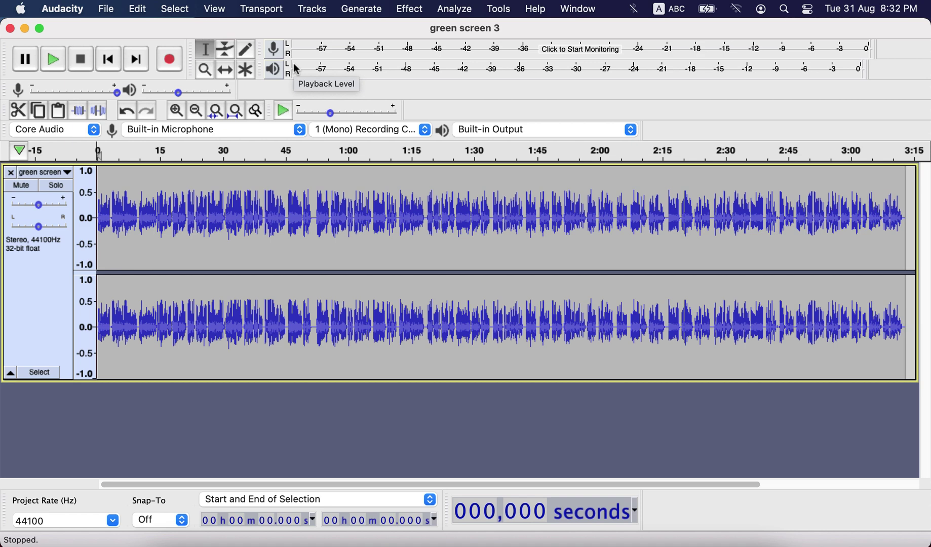
Step: Select all of the green screen 3 track and launch Effect > GSnap
key(super+a)
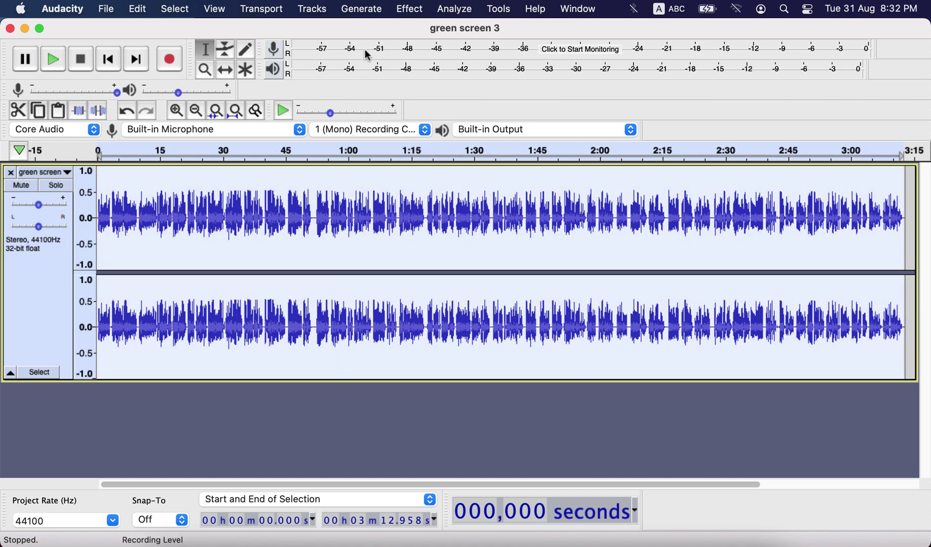
click(409, 9)
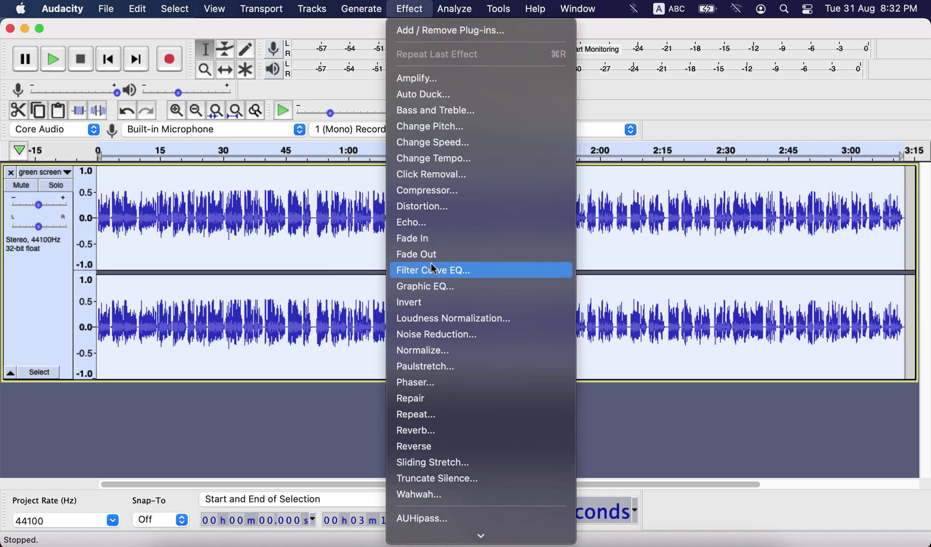
scroll(430, 268, down, 10)
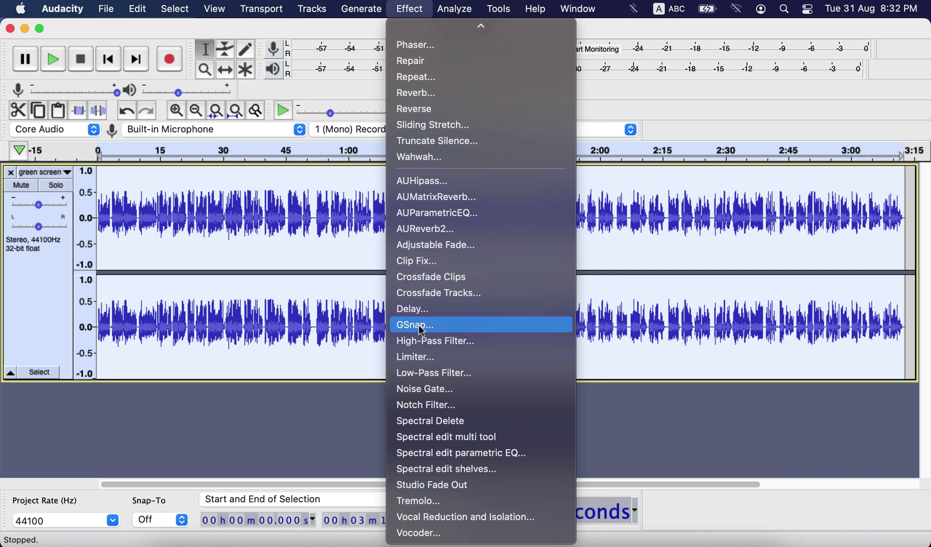
click(452, 328)
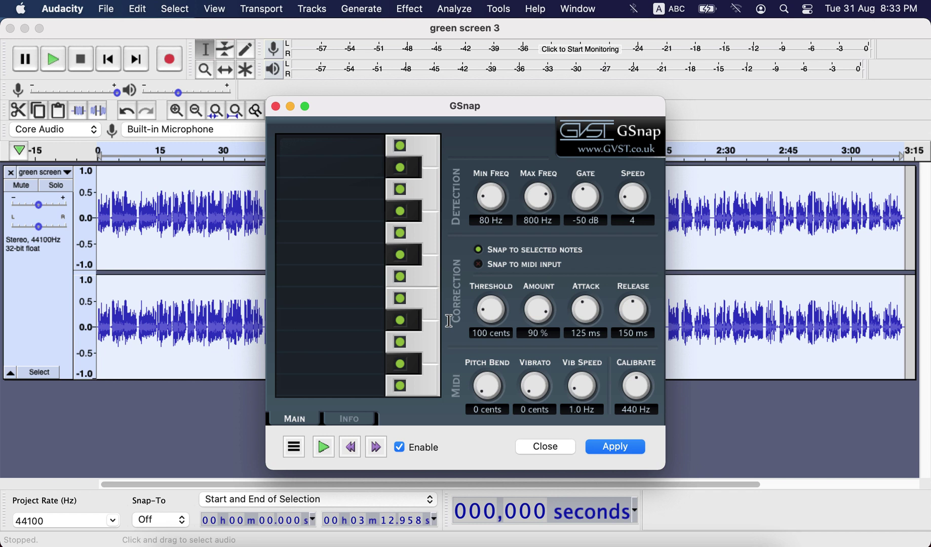
Step: Turn off two scale notes, set minimum frequency to 98 Hz and threshold to 5 cents
click(400, 319)
click(400, 298)
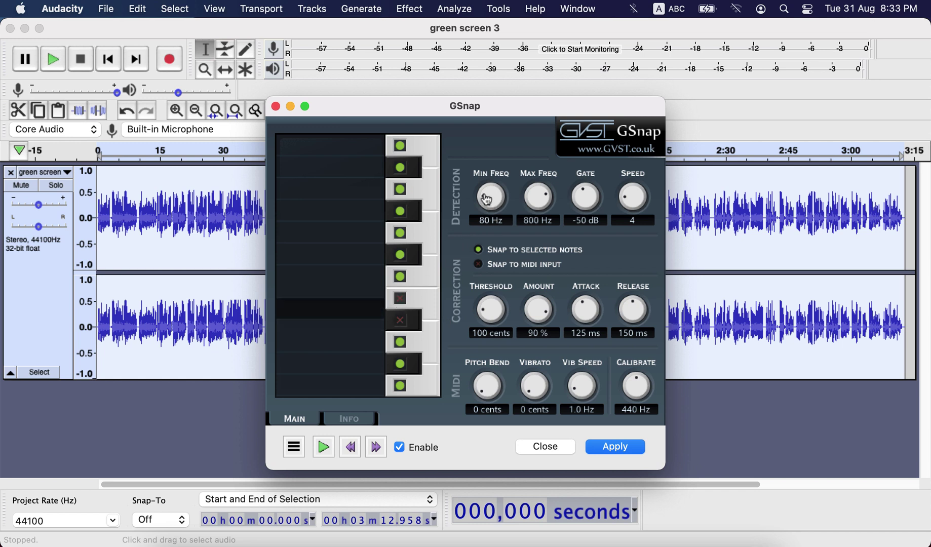
drag(489, 199, 498, 198)
drag(491, 310, 500, 329)
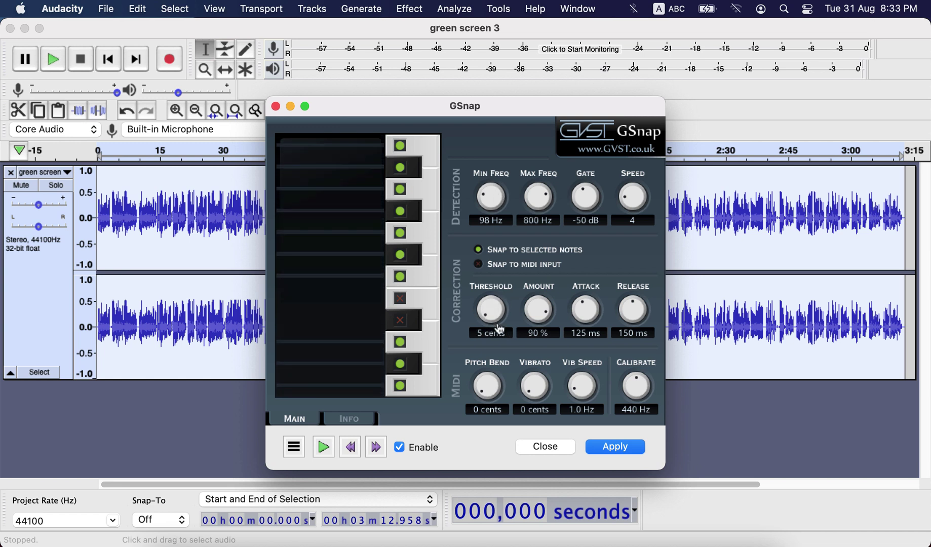
Step: Load the Snappy C Major factory preset, apply GSnap to the track, and close the effect
click(294, 447)
mouse_move(356, 523)
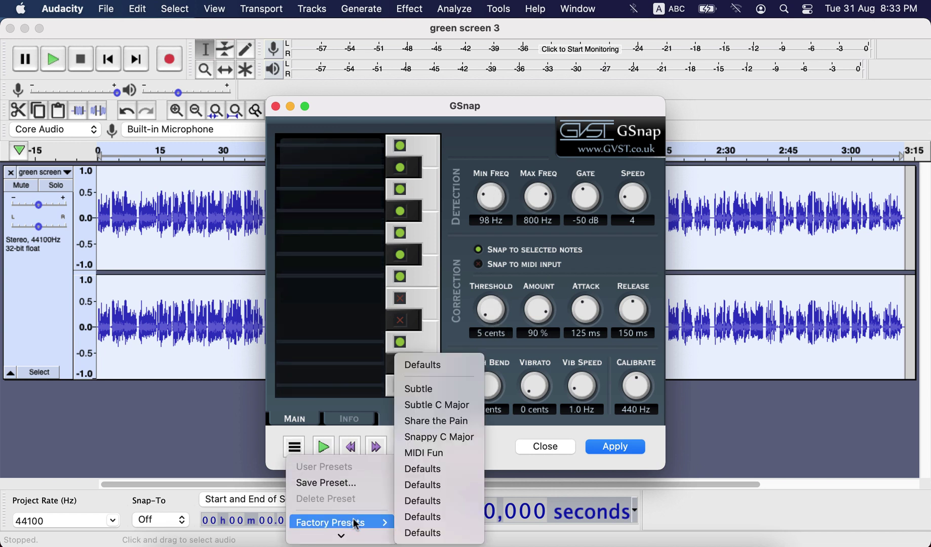
click(447, 439)
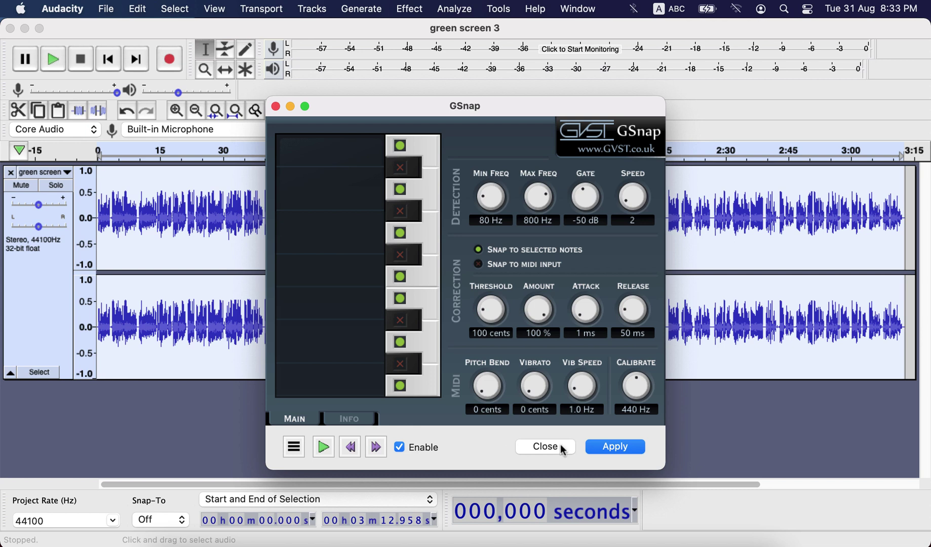
click(613, 453)
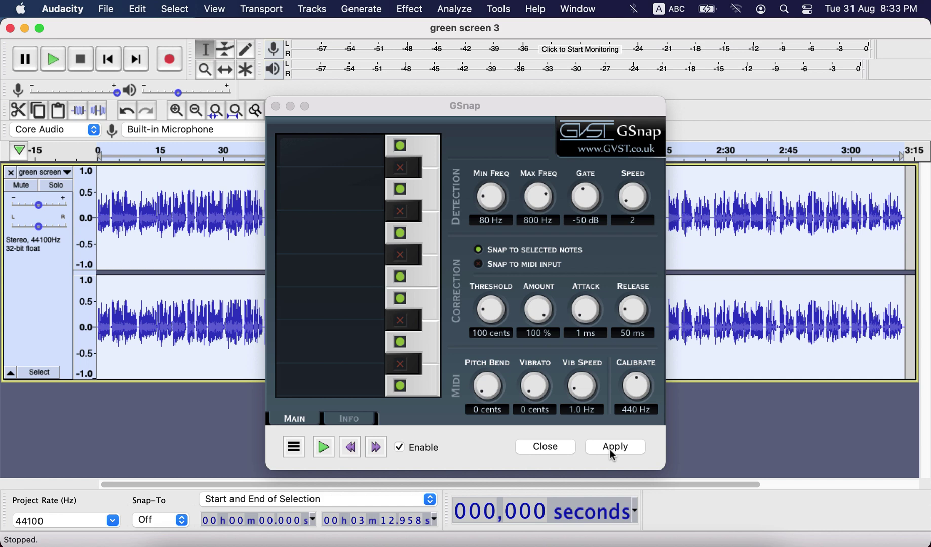
click(546, 447)
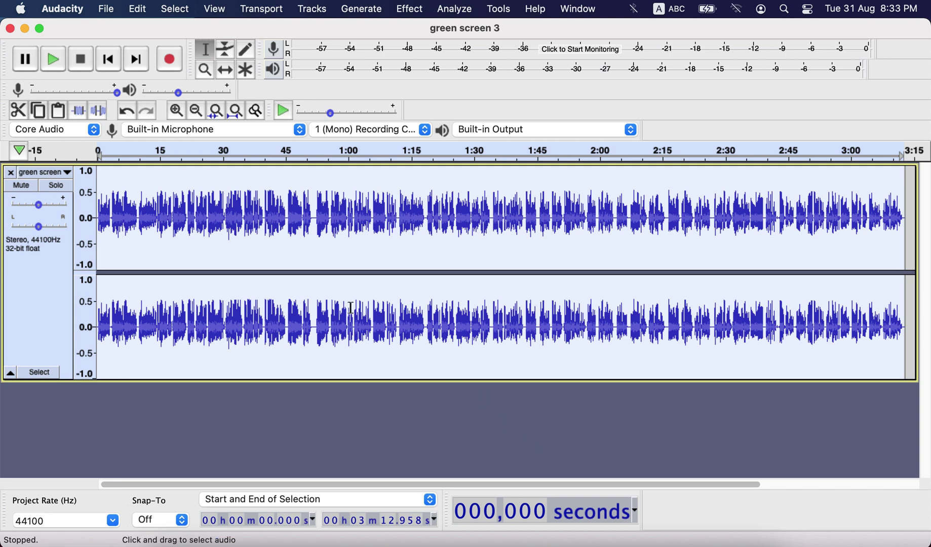
Step: Open View > History to confirm the 'Applied effect: GSnap' entry
click(223, 10)
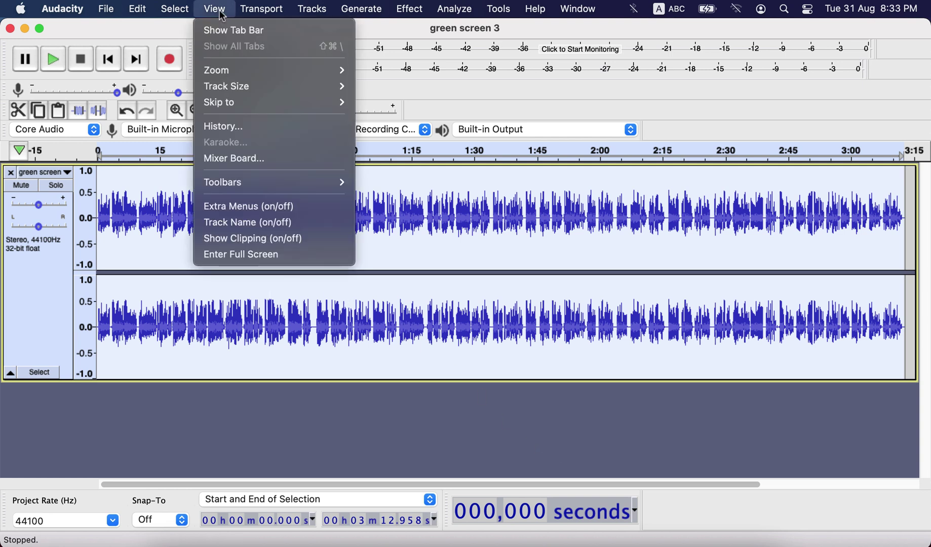
click(217, 126)
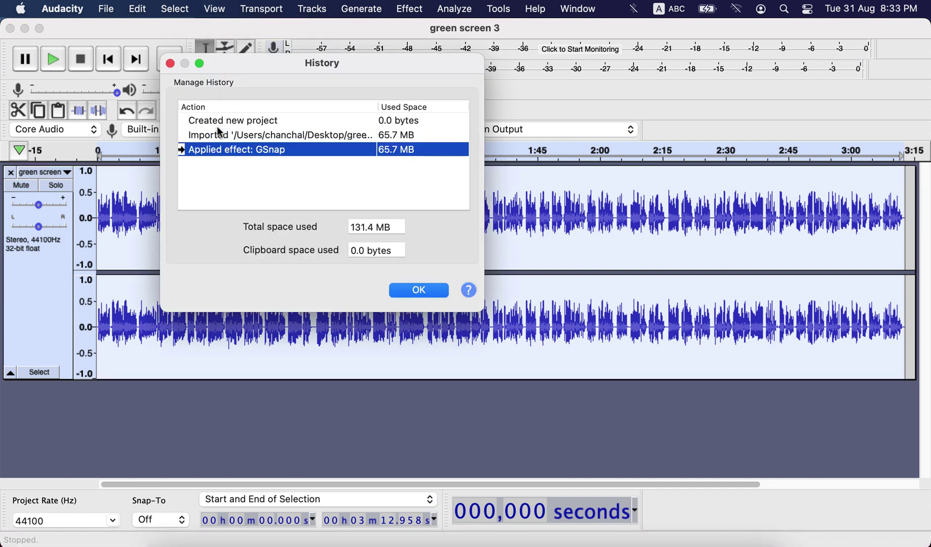